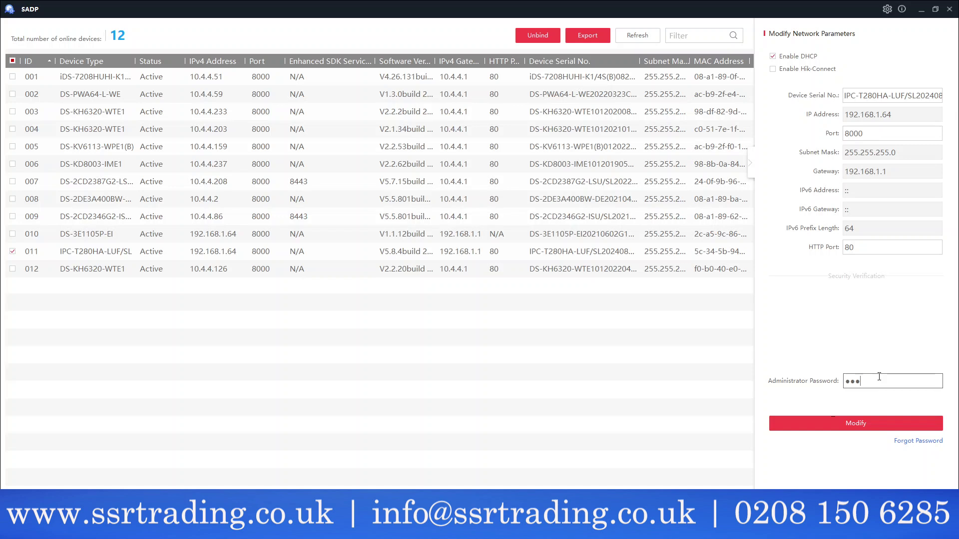
Apply the DHCP network settings to the IPC-T280HA-LUF/SL camera with the administrator password, and refresh the online device list
{"action": "type", "text": "***"}
{"action": "left_click", "coordinate": [853, 423]}
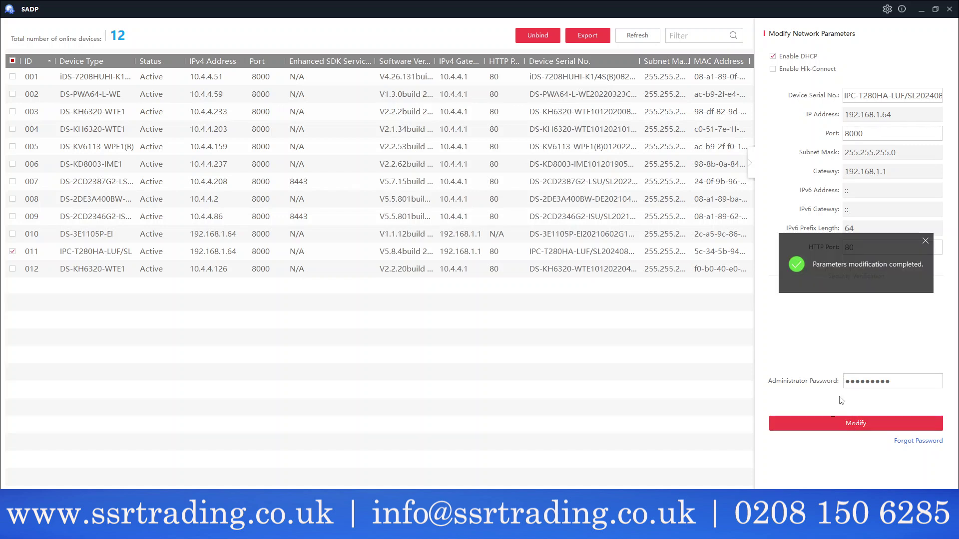
{"action": "left_click", "coordinate": [639, 34]}
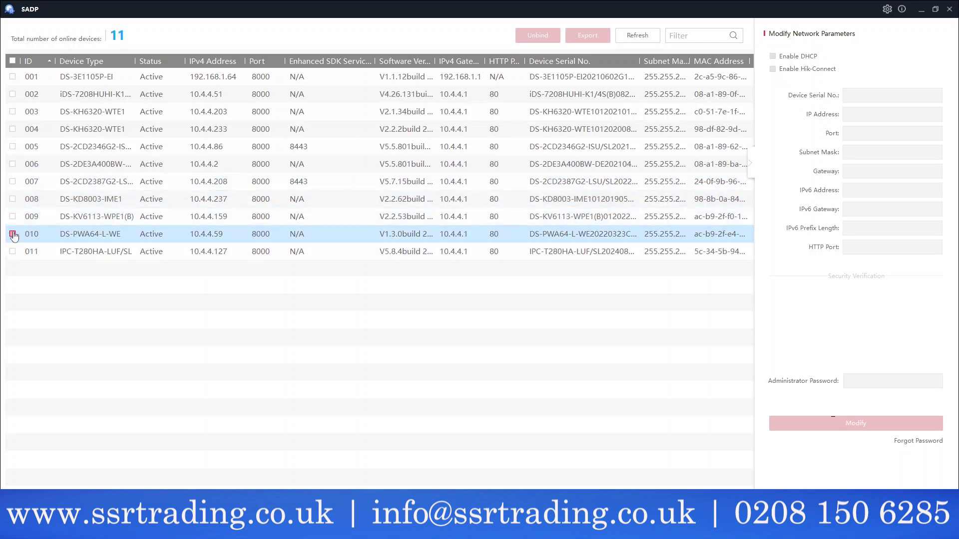
Open the web interface of the IPC-T280HA-LUF/SL camera in the browser and log in as admin with the account password
{"action": "left_click", "coordinate": [13, 251]}
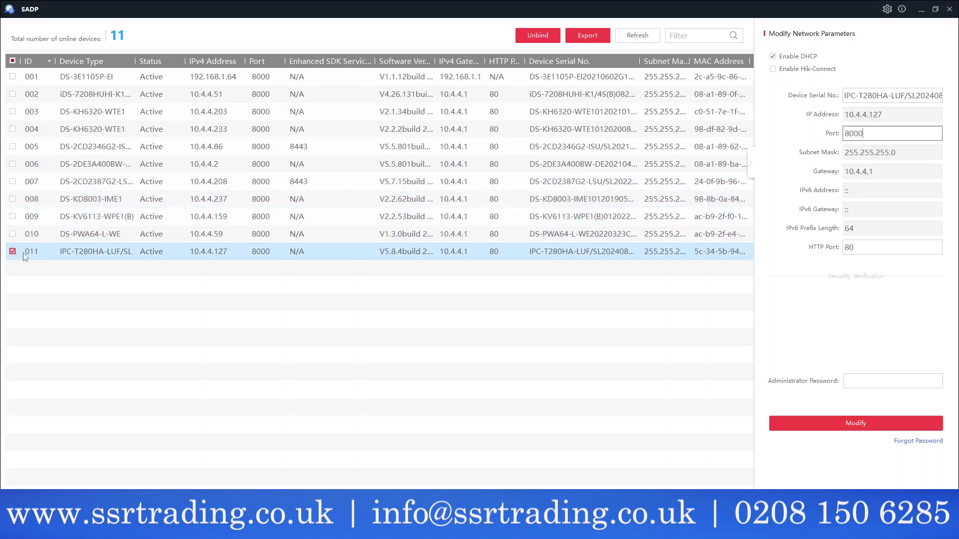
{"action": "double_click", "coordinate": [214, 257]}
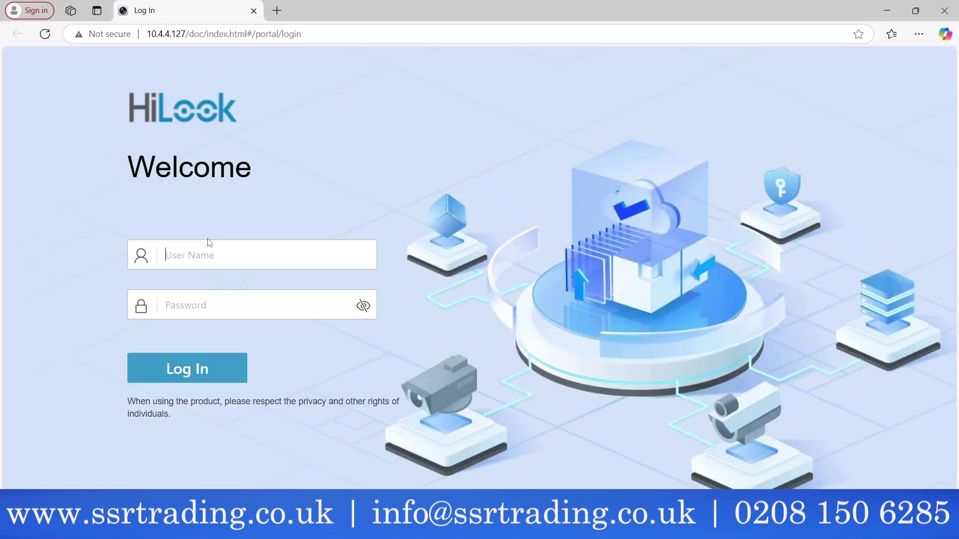
{"action": "type", "text": "admin"}
{"action": "key", "text": "Tab"}
{"action": "type", "text": "•"}
{"action": "key", "text": "BackSpace"}
{"action": "type", "text": "•••••••••"}
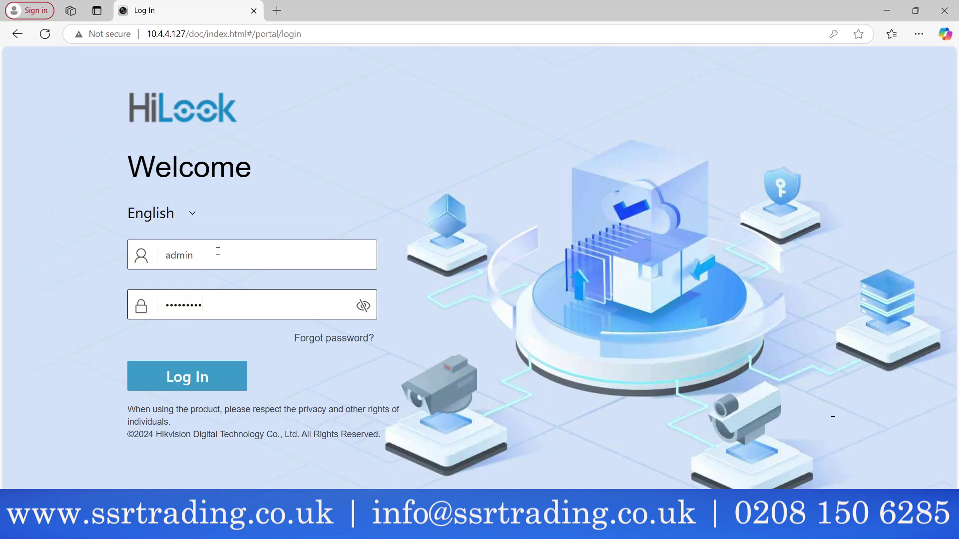
{"action": "left_click", "coordinate": [187, 387]}
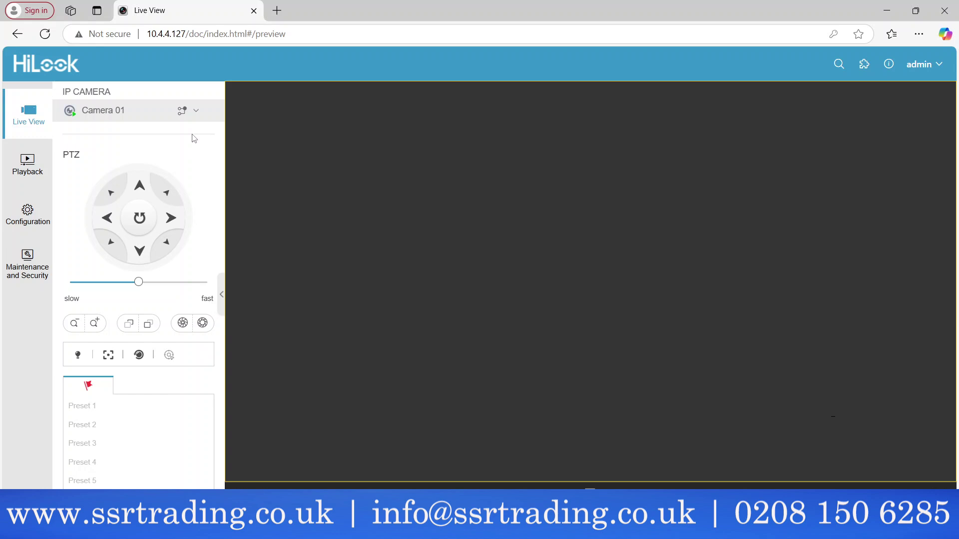
Switch Camera 01's live view to the main stream and back to the sub-stream to view the picture
{"action": "left_click", "coordinate": [188, 113]}
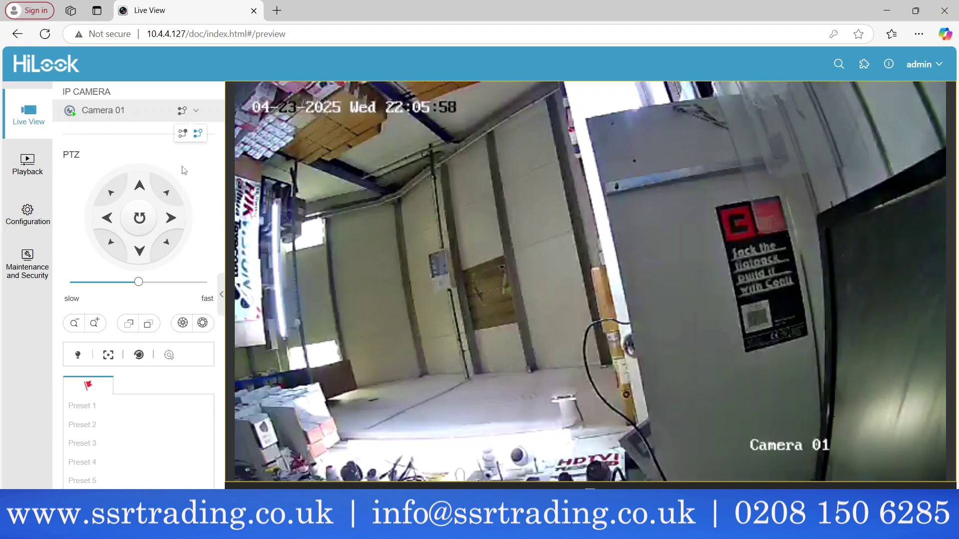
{"action": "left_click", "coordinate": [183, 135]}
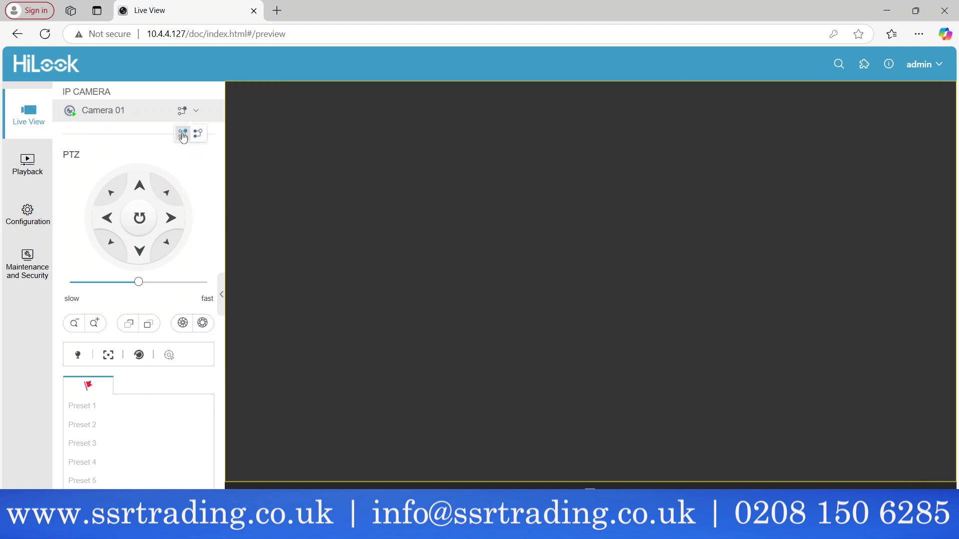
{"action": "left_click", "coordinate": [197, 133]}
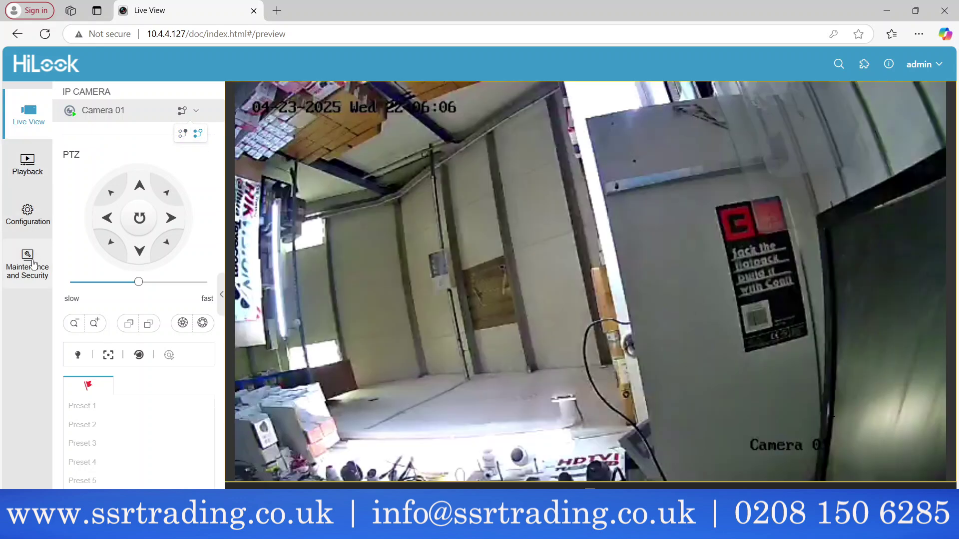
Format storage disk 1 in the camera's HDD management settings and confirm the formatting
{"action": "left_click", "coordinate": [34, 264]}
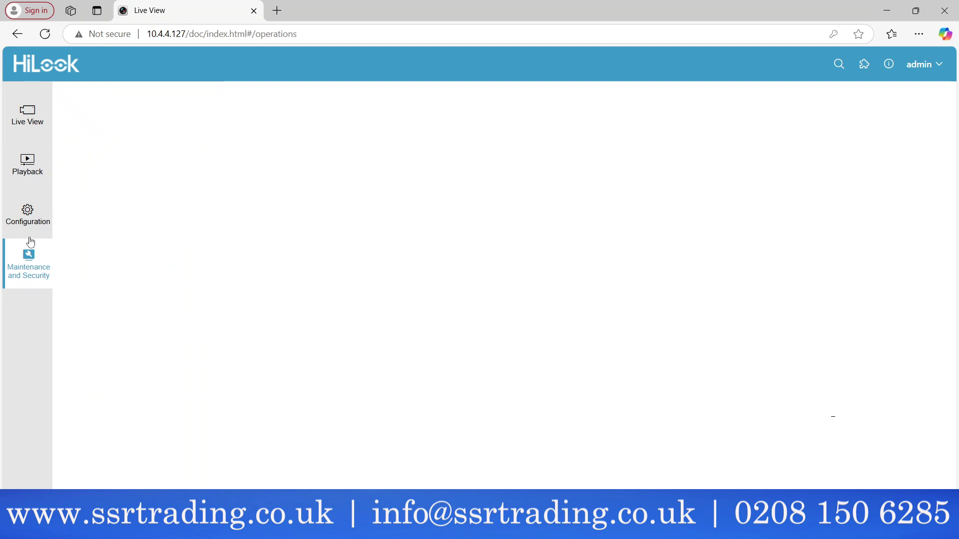
{"action": "left_click", "coordinate": [33, 213]}
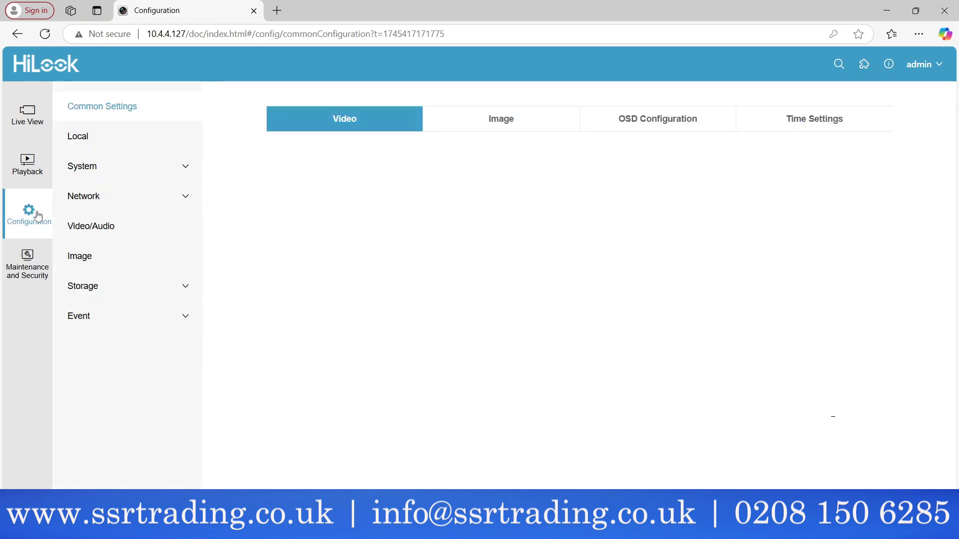
{"action": "left_click", "coordinate": [96, 288]}
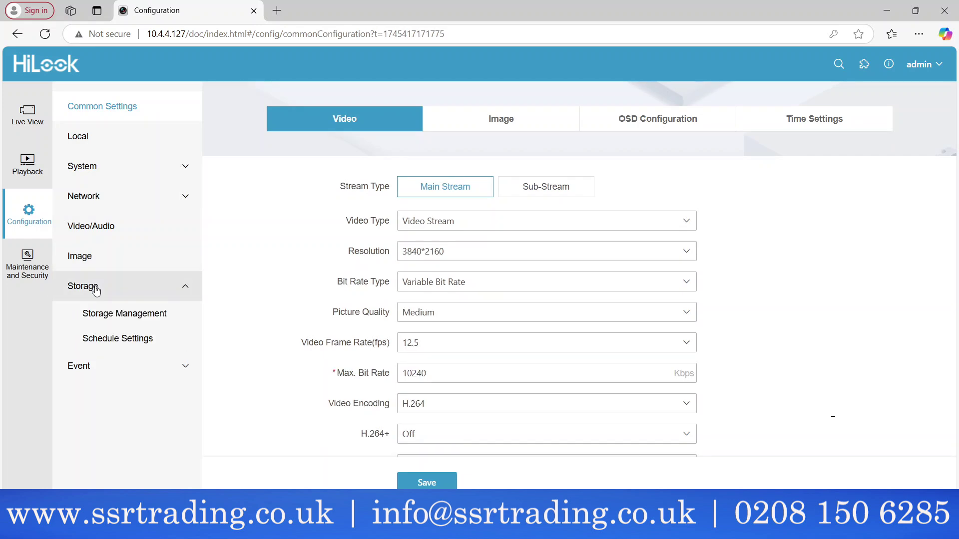
{"action": "left_click", "coordinate": [103, 314]}
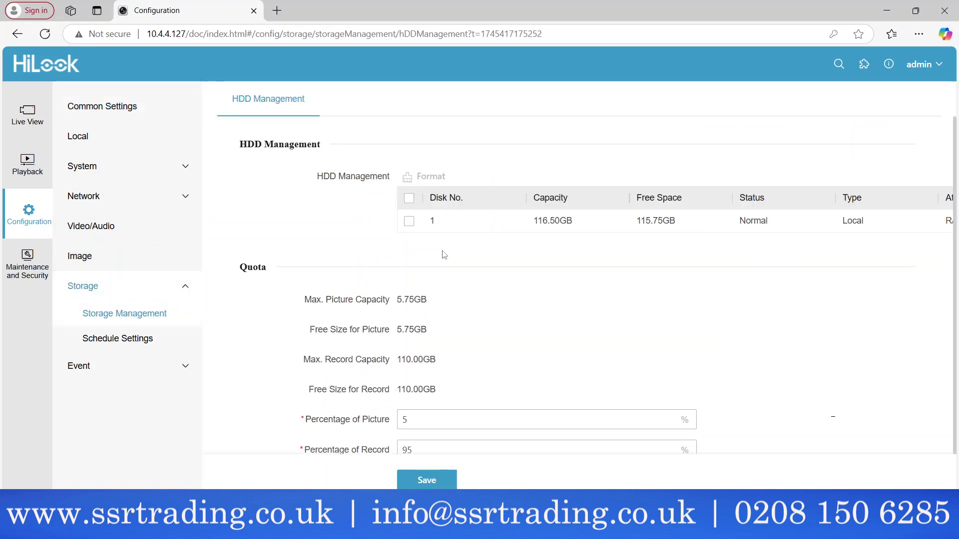
{"action": "left_click", "coordinate": [407, 222]}
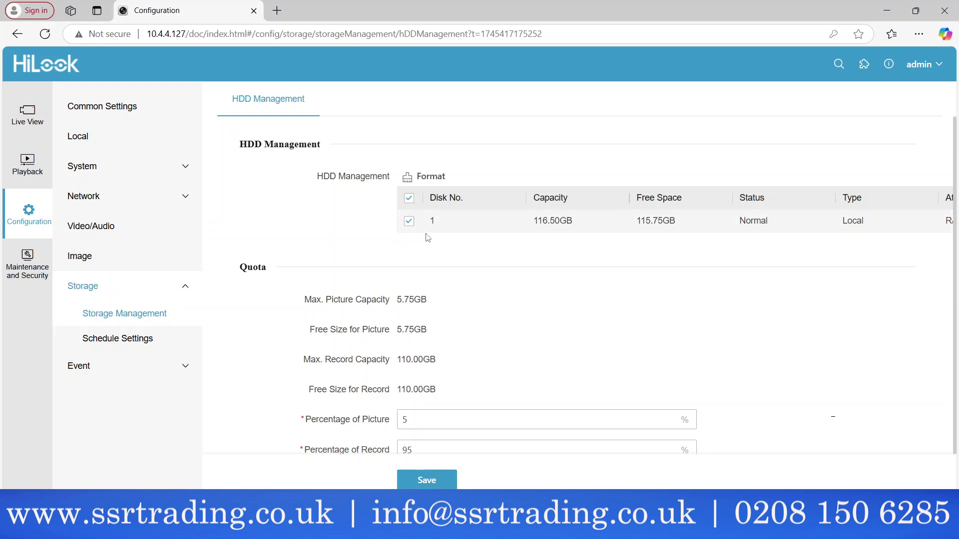
{"action": "left_click", "coordinate": [429, 176]}
{"action": "left_click", "coordinate": [478, 305]}
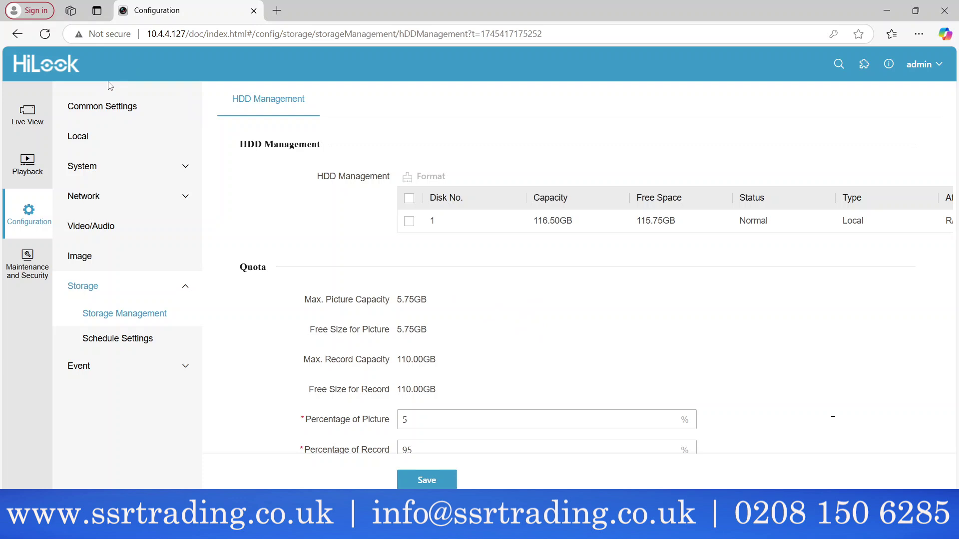
Synchronize the camera's time with the computer using manual time sync and save the time settings
{"action": "left_click", "coordinate": [100, 108]}
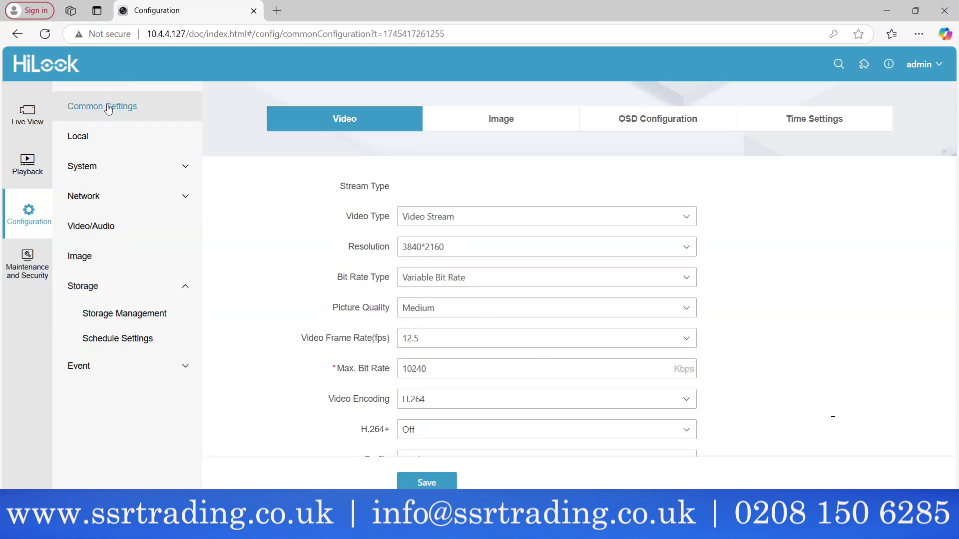
{"action": "left_click", "coordinate": [822, 125]}
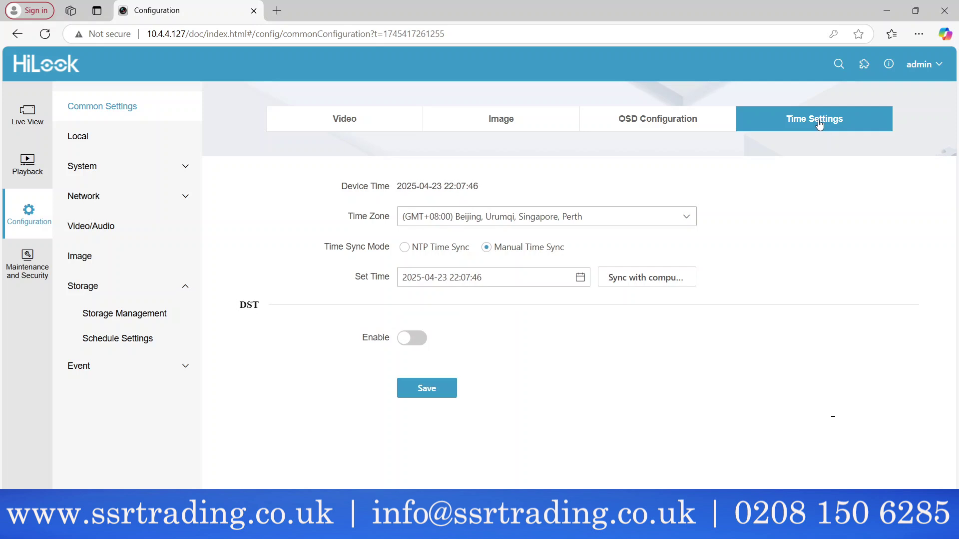
{"action": "left_click", "coordinate": [625, 282]}
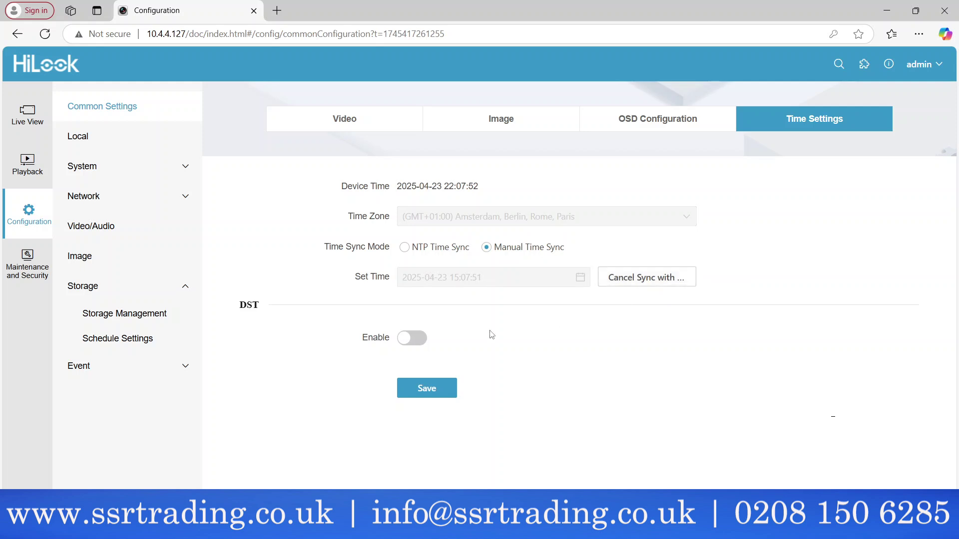
{"action": "left_click", "coordinate": [418, 389]}
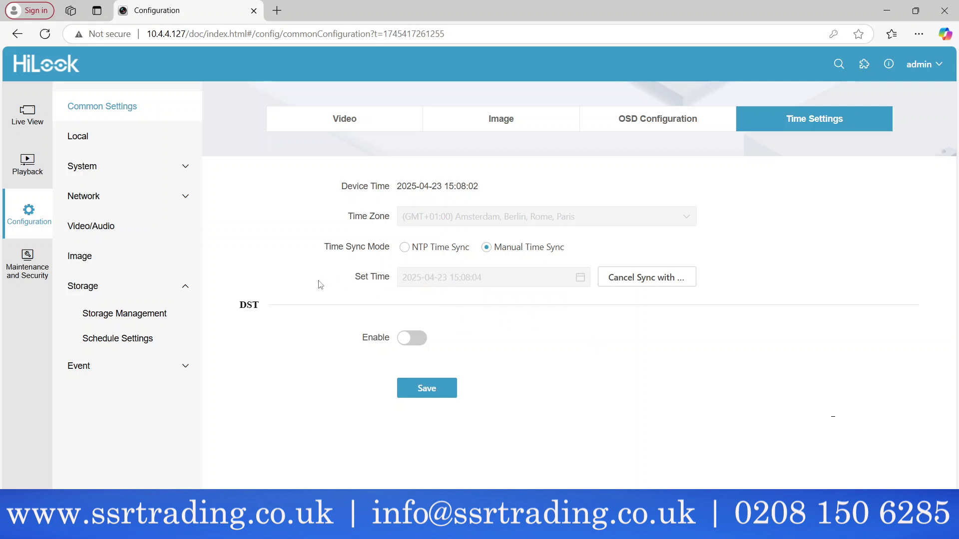
Set the main stream's video type to Video and Audio Stream and save the video settings
{"action": "left_click", "coordinate": [124, 230]}
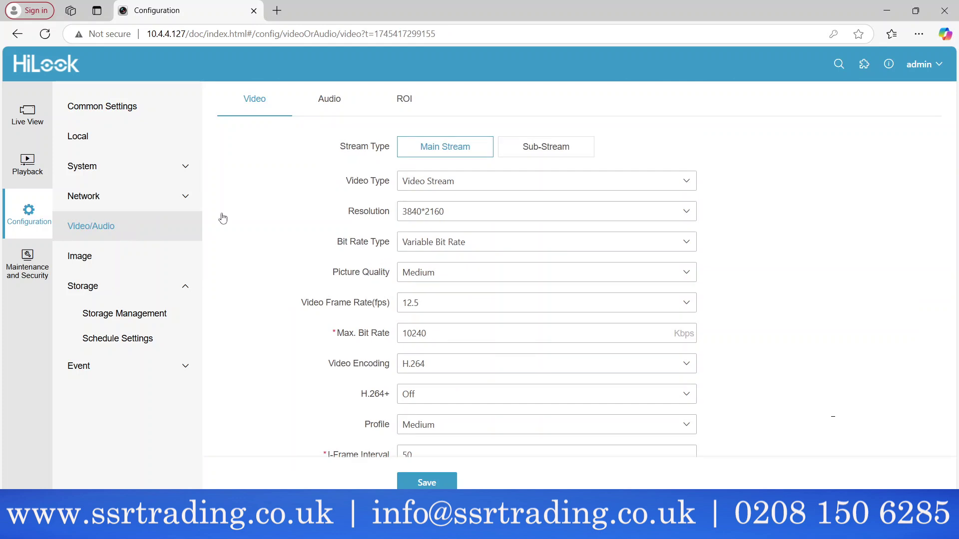
{"action": "left_click", "coordinate": [468, 184]}
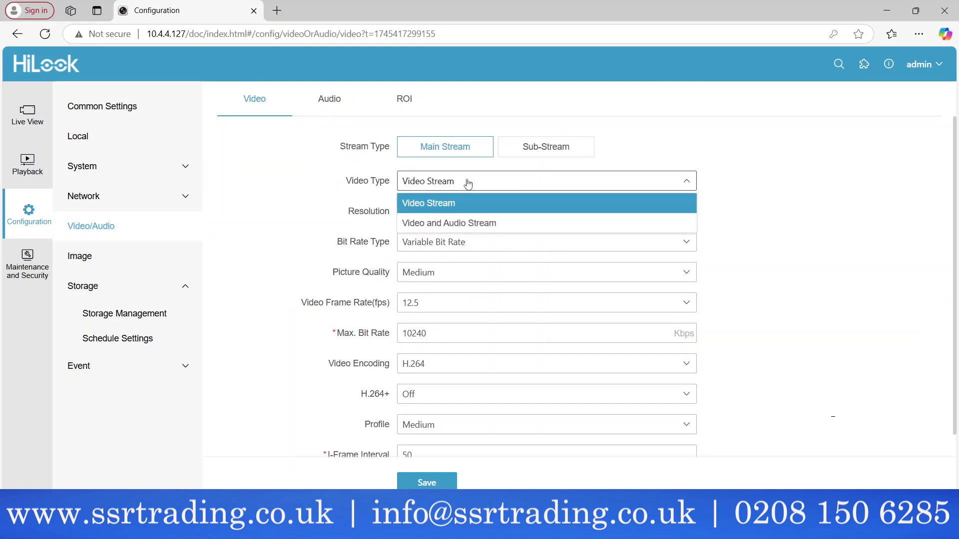
{"action": "left_click", "coordinate": [460, 223]}
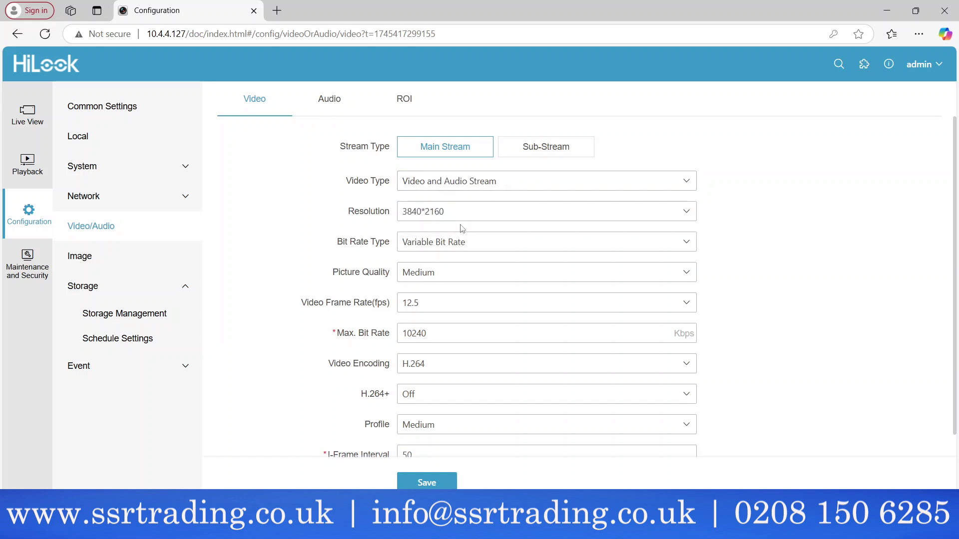
{"action": "left_click", "coordinate": [445, 484]}
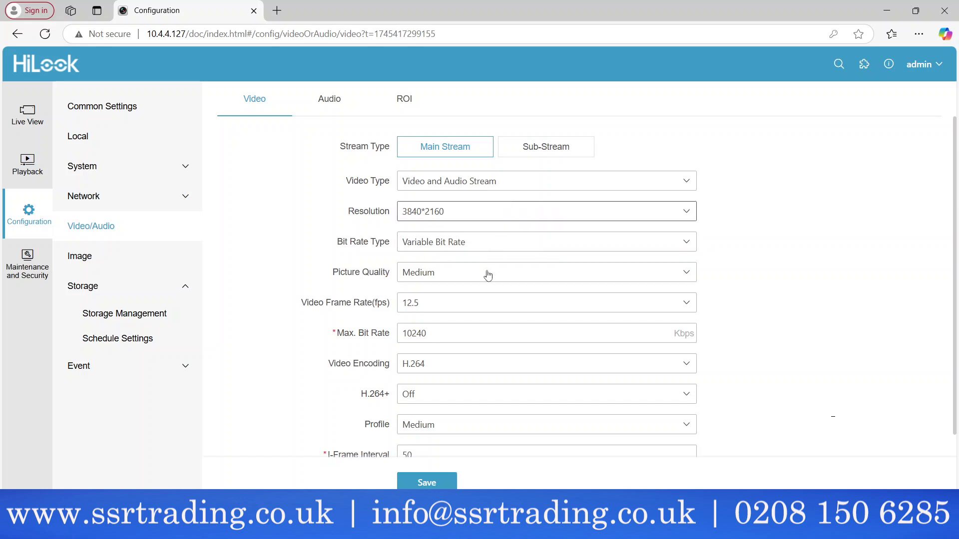
{"action": "left_click", "coordinate": [475, 364]}
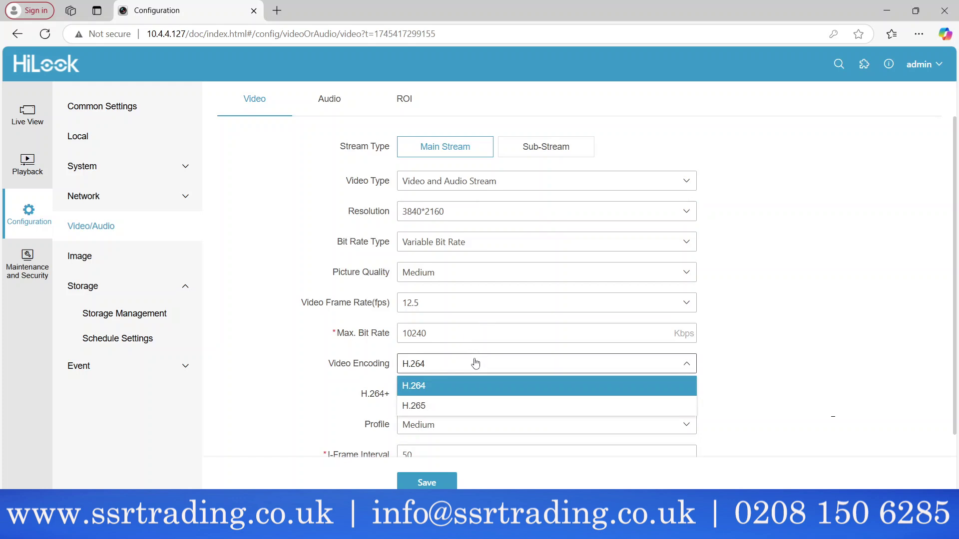
{"action": "left_click", "coordinate": [475, 363]}
{"action": "left_click", "coordinate": [476, 363]}
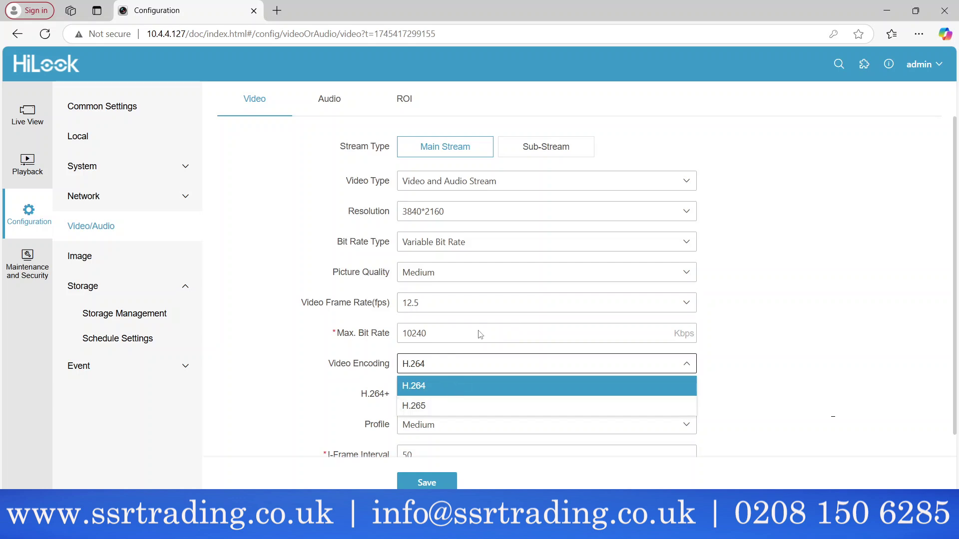
Set the sub-stream's video type to Video and Audio Stream and save the video settings
{"action": "left_click", "coordinate": [524, 156]}
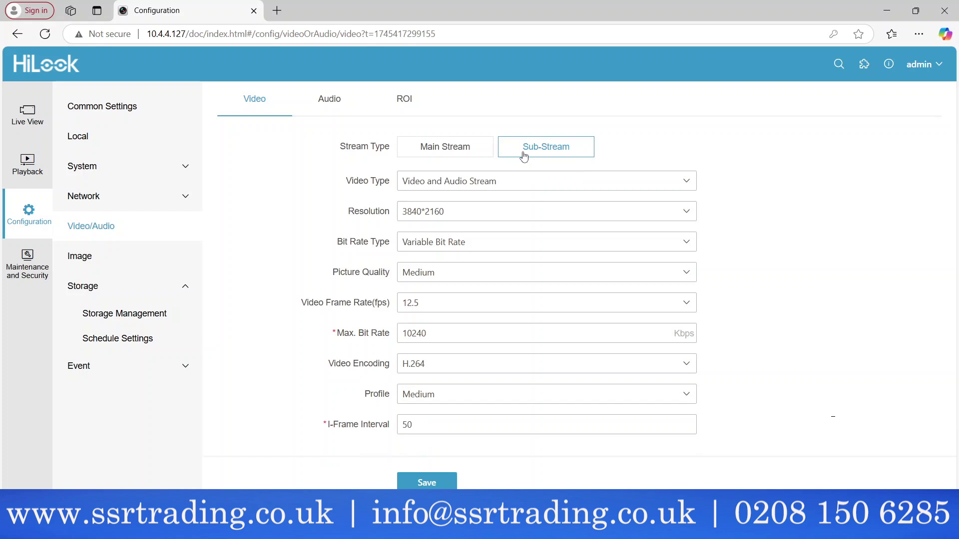
{"action": "left_click", "coordinate": [503, 191]}
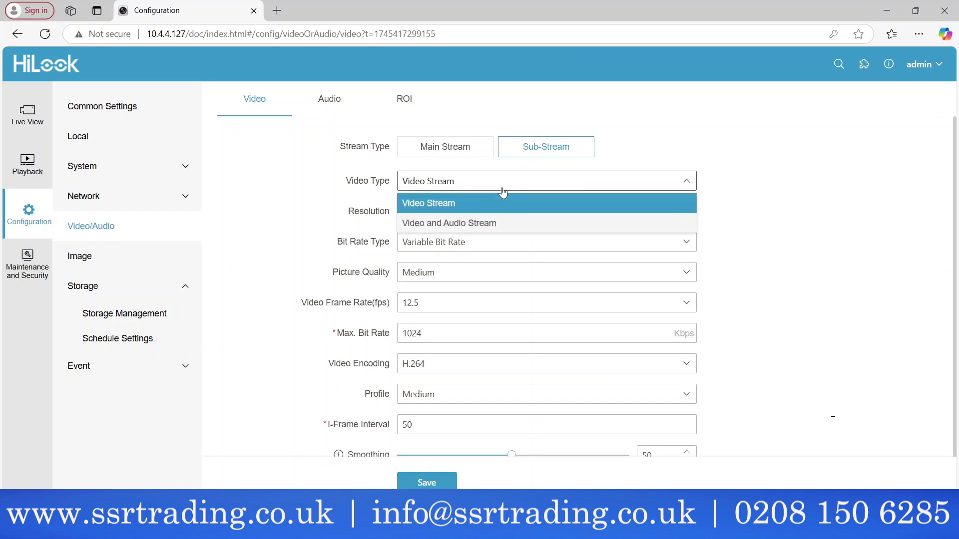
{"action": "left_click", "coordinate": [490, 224]}
{"action": "left_click", "coordinate": [432, 482]}
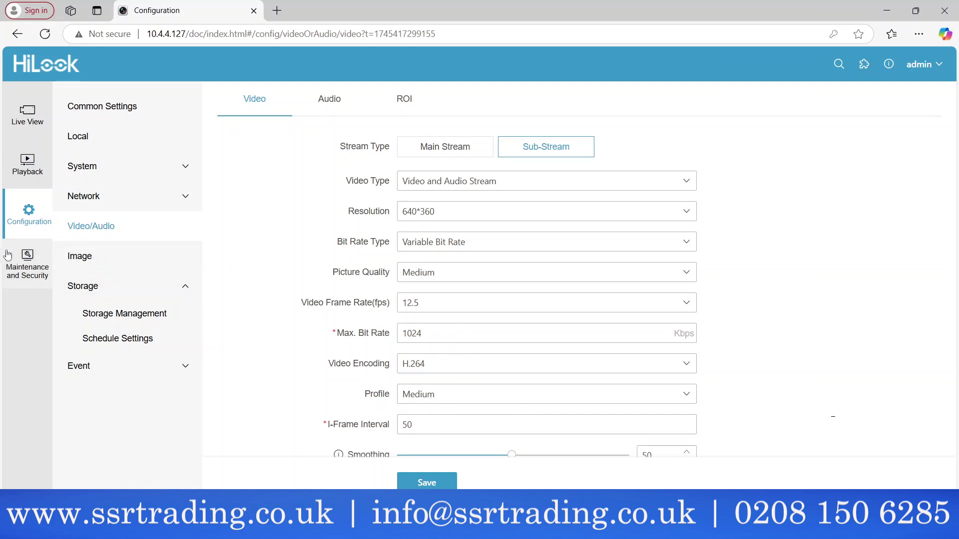
Restore the camera to its factory settings and confirm the automatic restart
{"action": "left_click", "coordinate": [31, 268]}
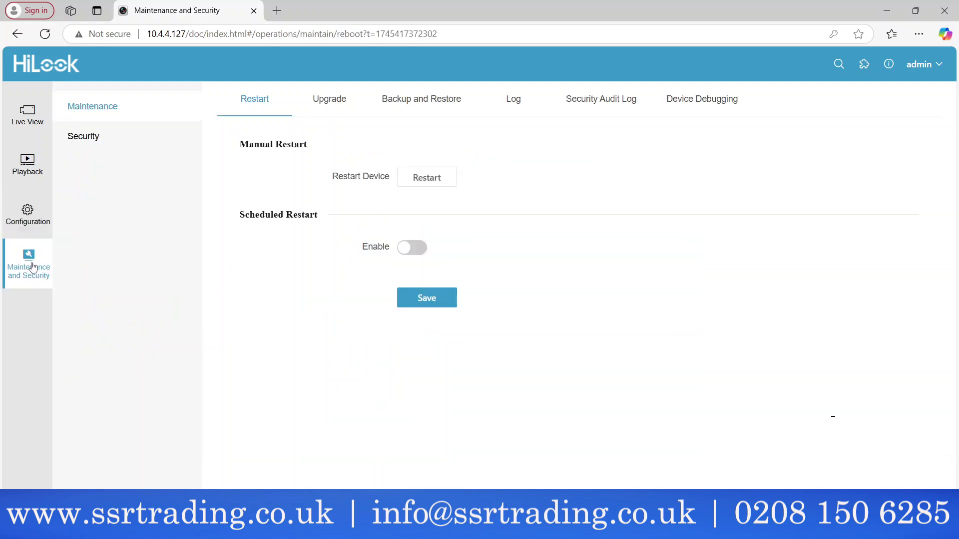
{"action": "left_click", "coordinate": [423, 105]}
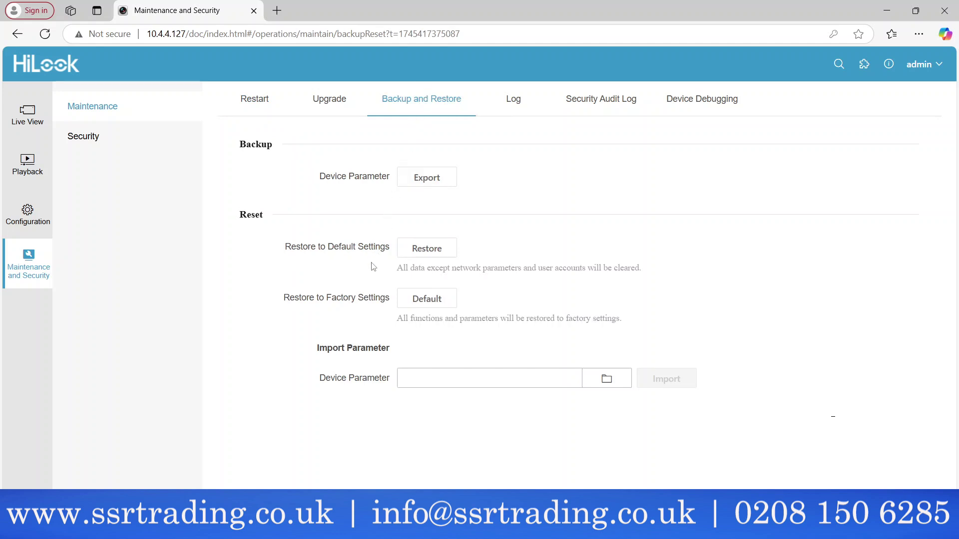
{"action": "left_click", "coordinate": [418, 311]}
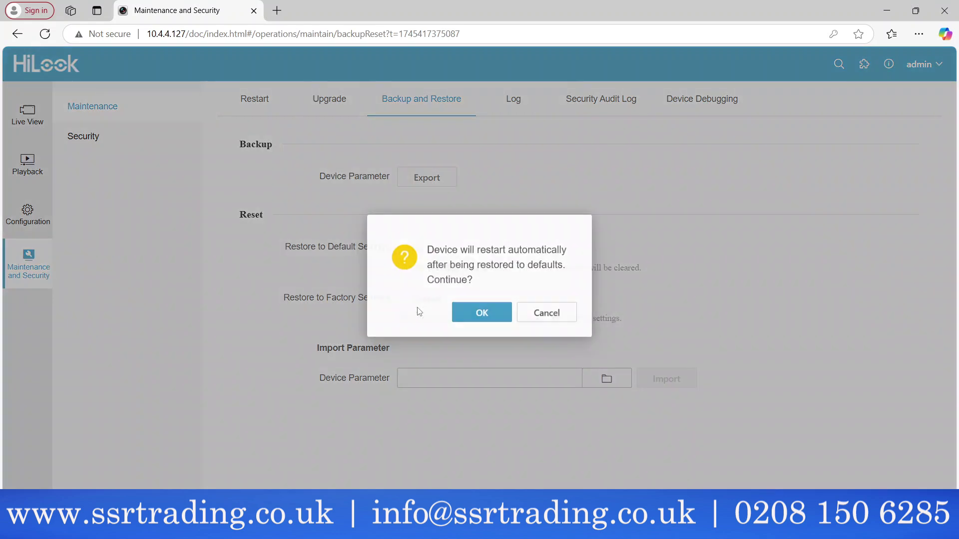
{"action": "left_click", "coordinate": [558, 317]}
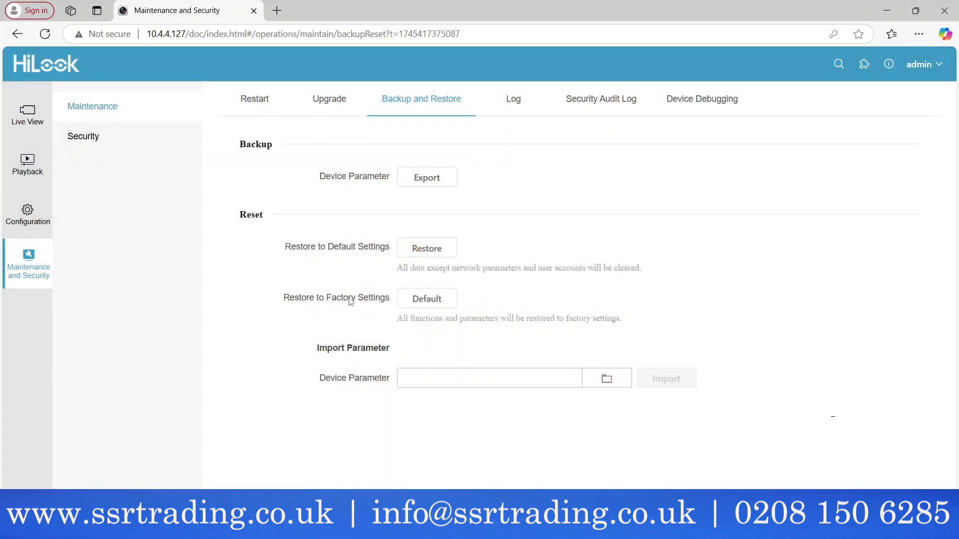
{"action": "left_click", "coordinate": [421, 302]}
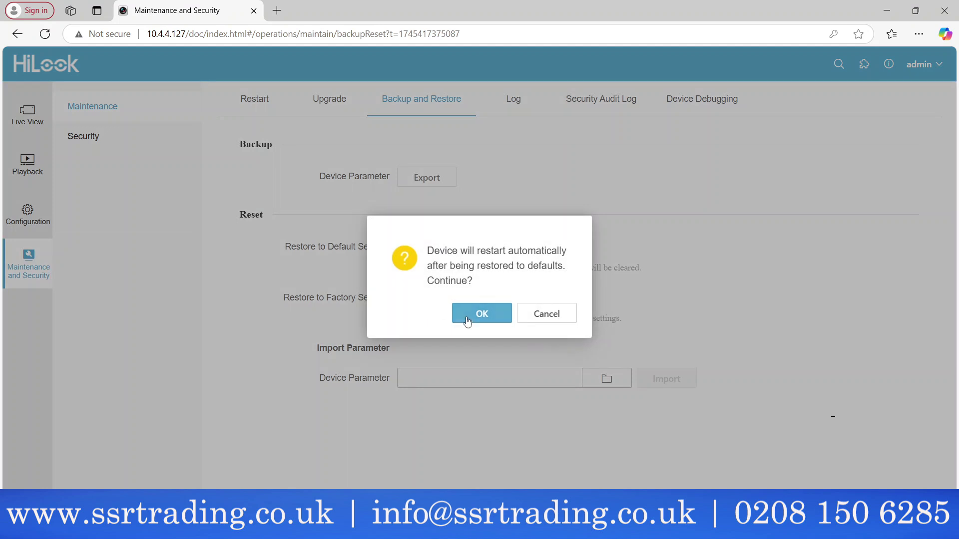
{"action": "left_click", "coordinate": [467, 317]}
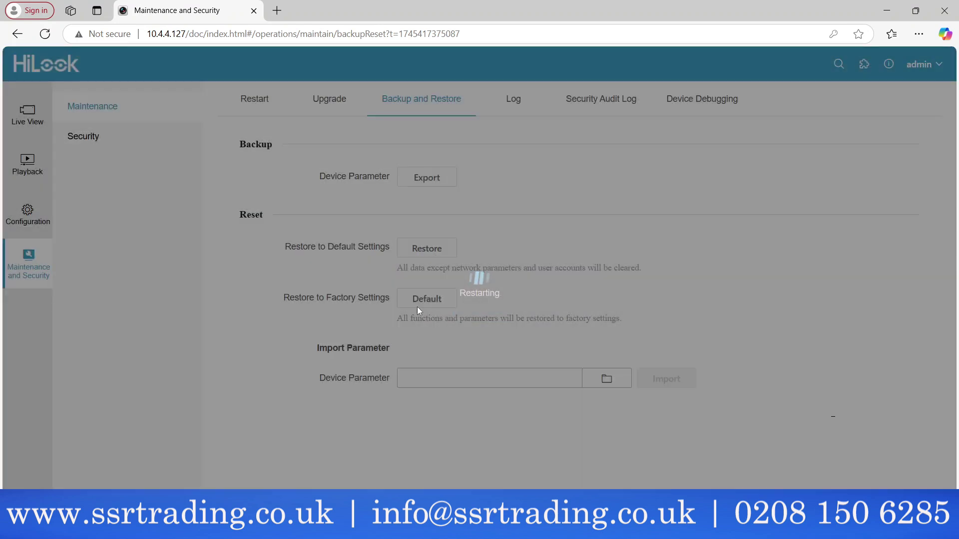